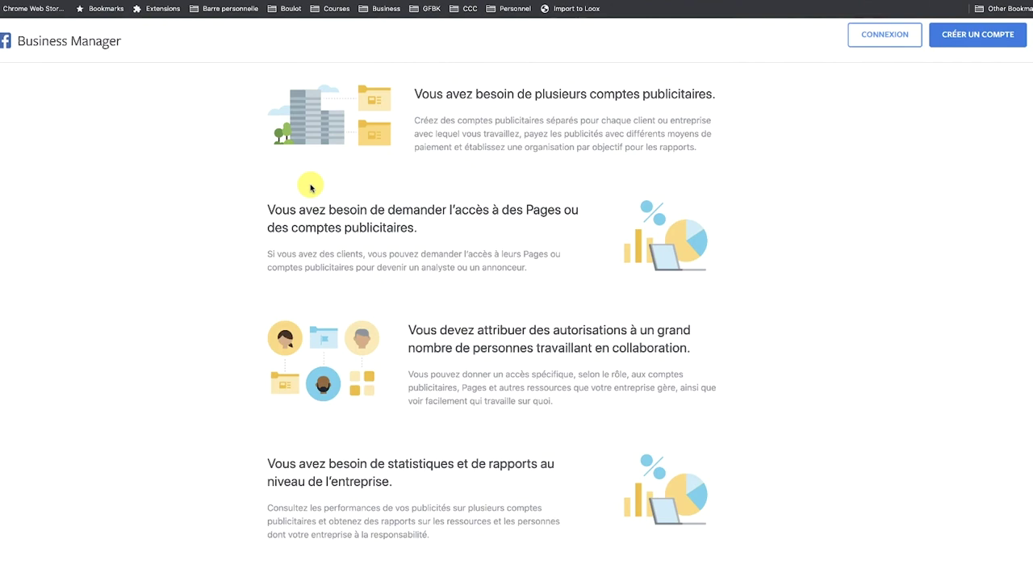
- Log in to Business Manager with the Facebook profile's saved credentials, briefly consulting the Profil facebook box in the draw.io diagram
{"action": "scroll", "coordinate": [311, 188], "scroll_direction": "up", "scroll_amount": 5}
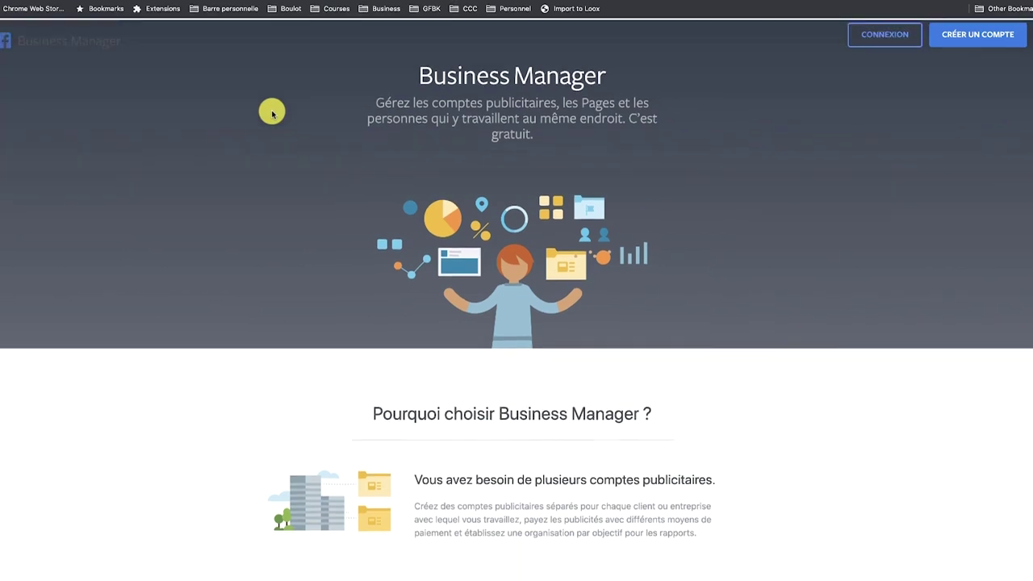
{"action": "left_click", "coordinate": [911, 42]}
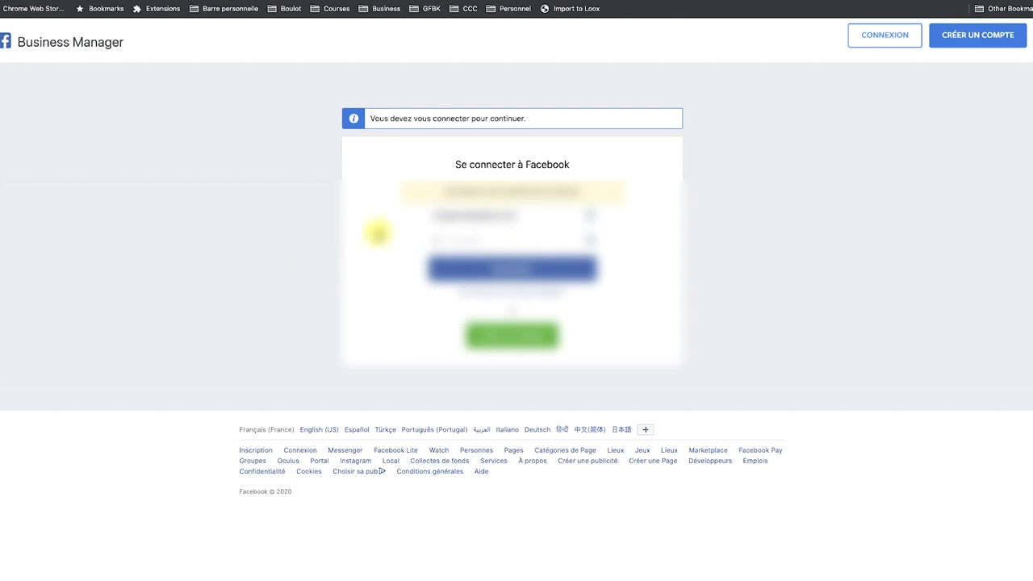
{"action": "key", "text": "ctrl+Left"}
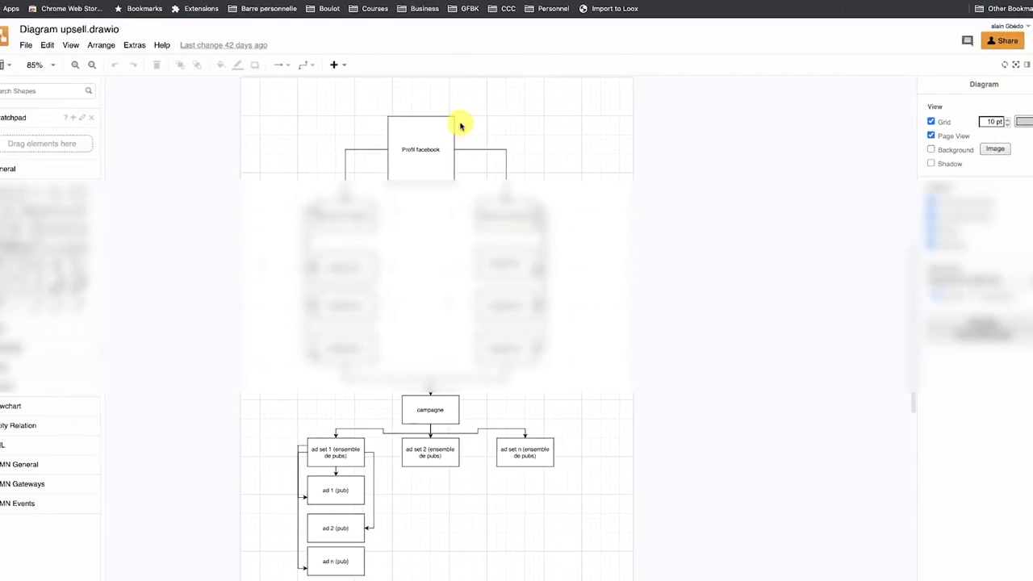
{"action": "left_click", "coordinate": [419, 138]}
{"action": "key", "text": "ctrl+Right"}
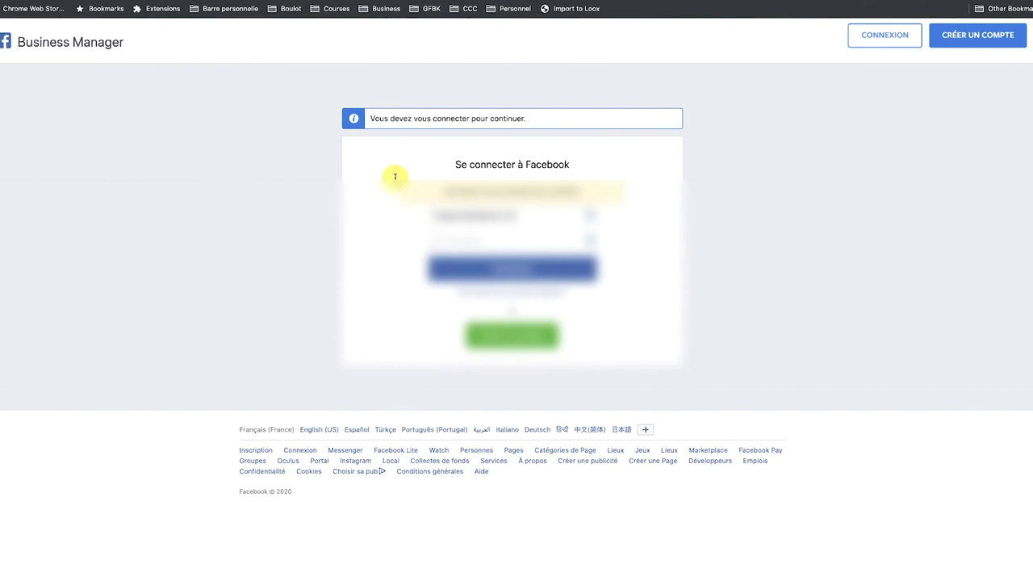
{"action": "left_click", "coordinate": [504, 267]}
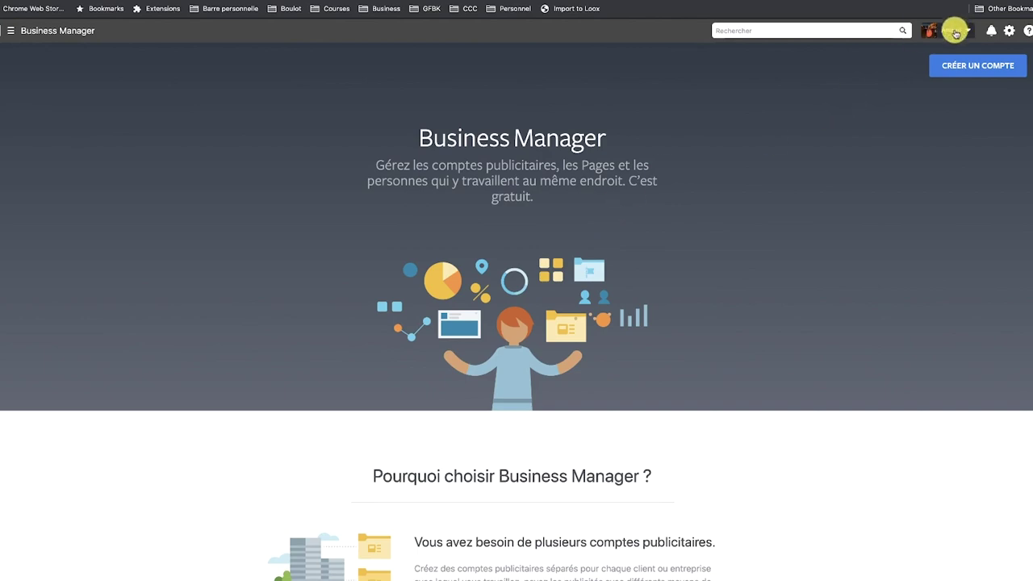
- Start a new Business Manager account and enter the business name and professional e-mail address
{"action": "left_click", "coordinate": [965, 66]}
{"action": "left_click", "coordinate": [458, 196]}
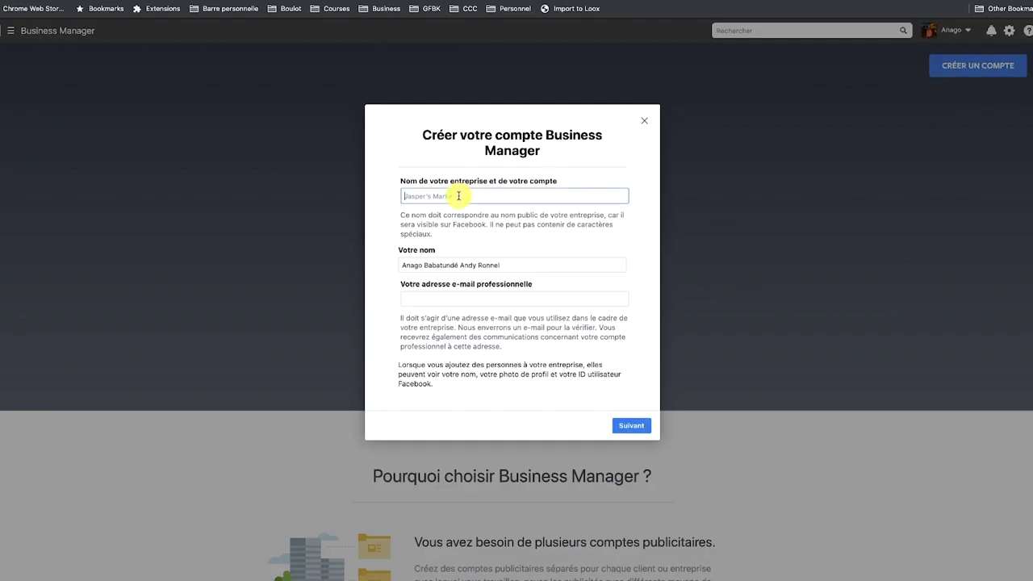
{"action": "type", "text": "Ana"}
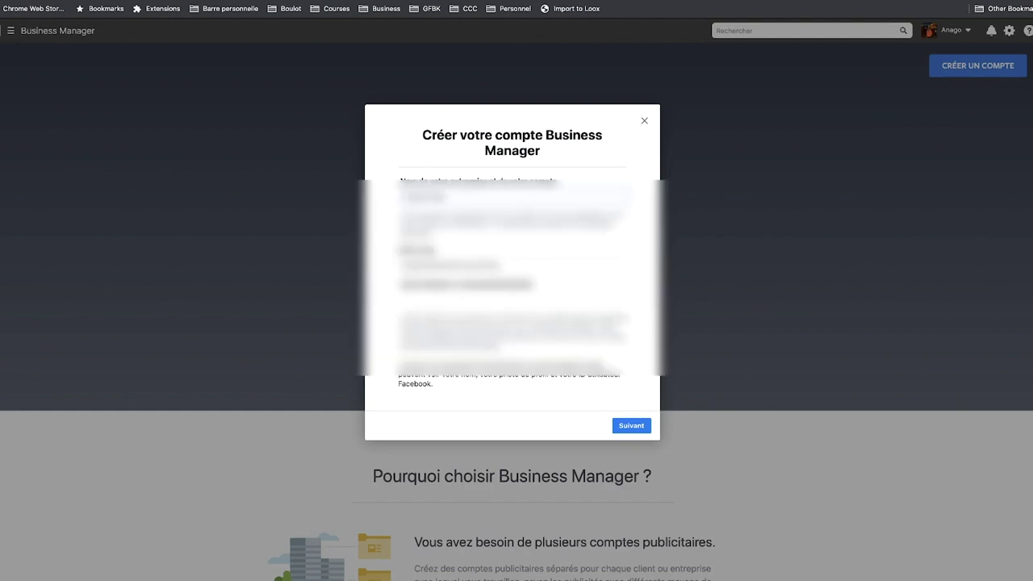
{"action": "left_click", "coordinate": [517, 259]}
{"action": "left_click", "coordinate": [448, 202]}
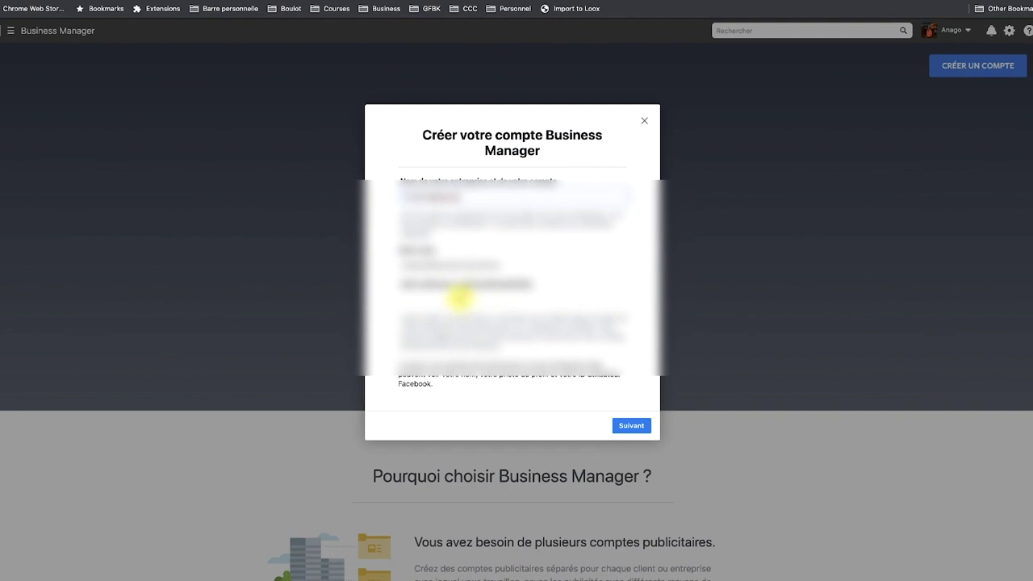
{"action": "key", "text": "Return"}
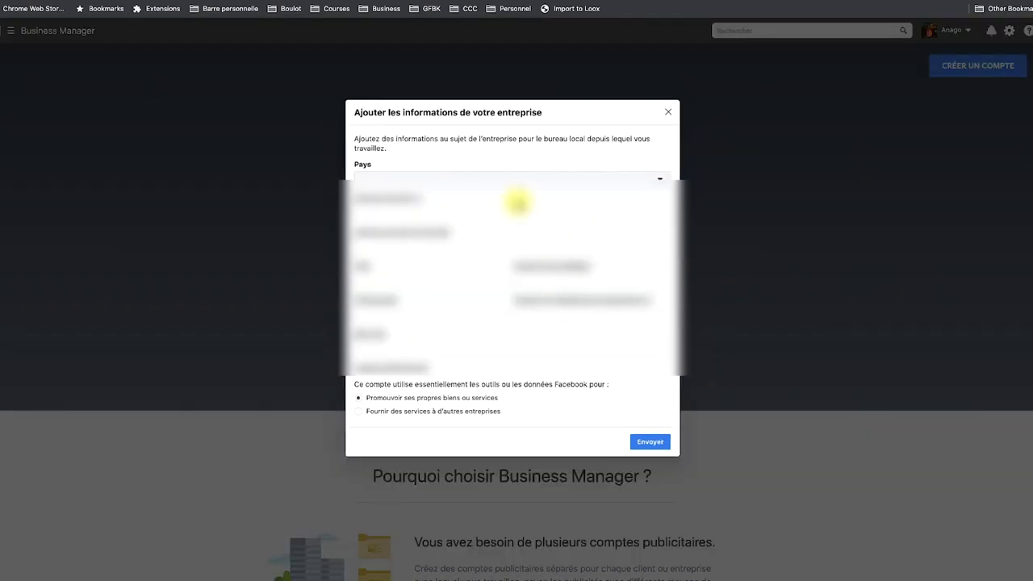
- Fill in the business details with France as country and "Promouvoir ses propres biens ou services" as purpose, and submit them
{"action": "left_click", "coordinate": [583, 180]}
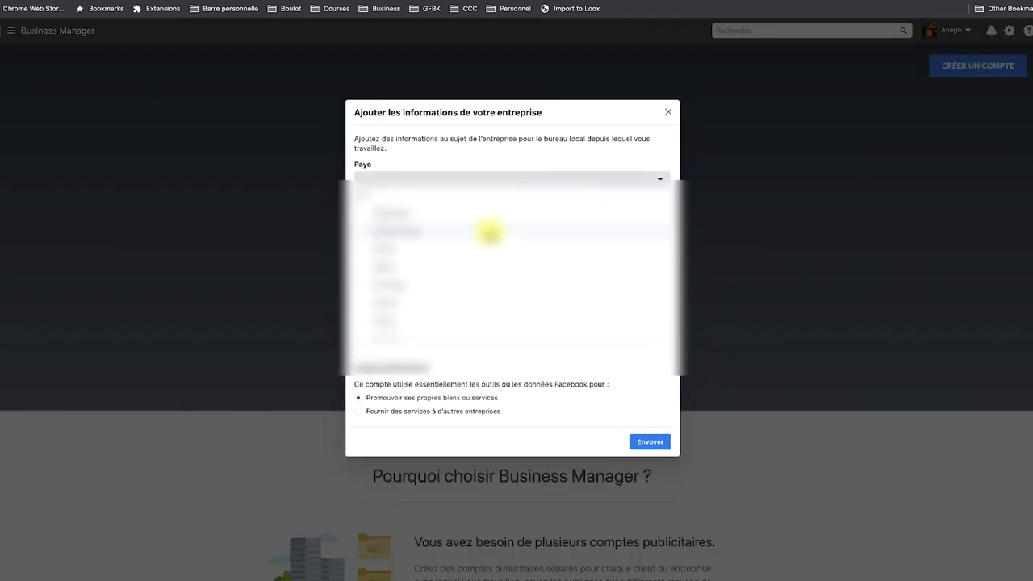
{"action": "left_click", "coordinate": [418, 211]}
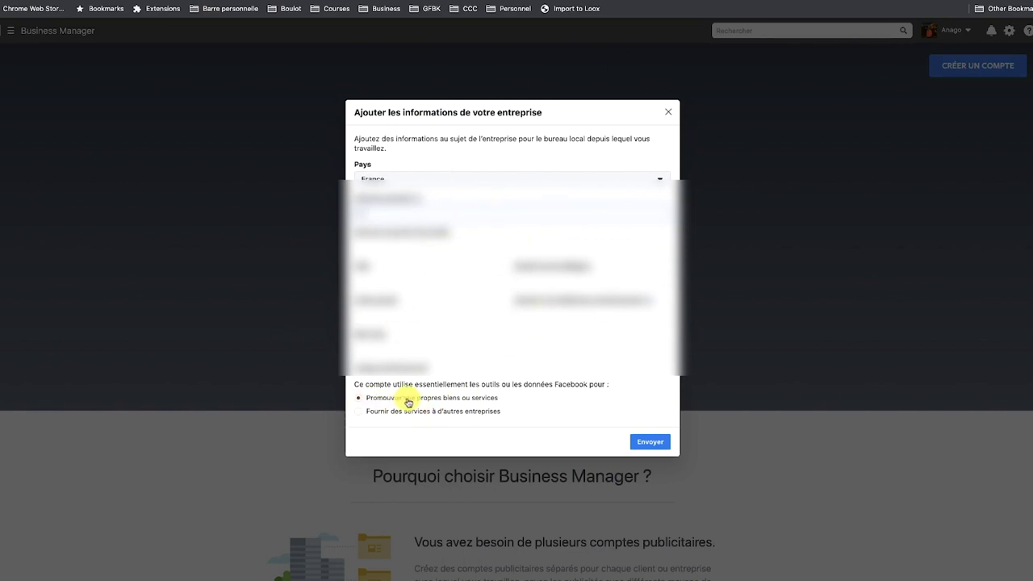
{"action": "left_click", "coordinate": [356, 401]}
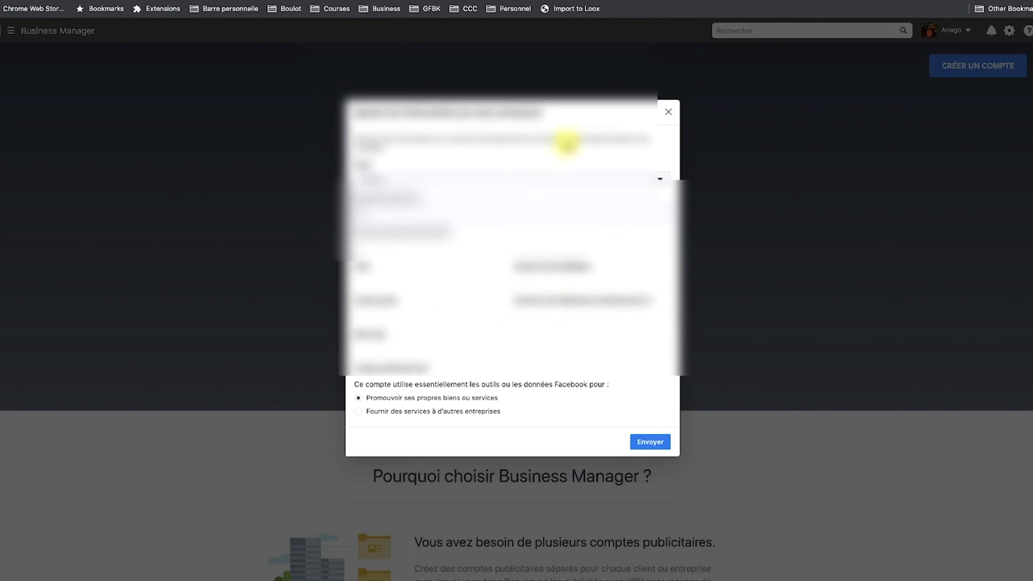
{"action": "left_click", "coordinate": [651, 442]}
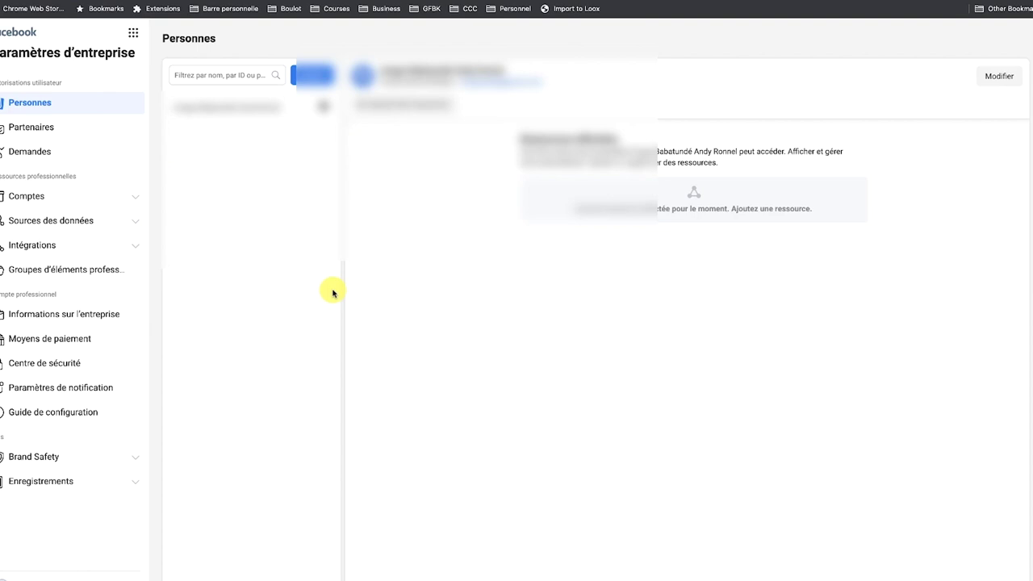
- Open Comptes publicitaires in the business settings and review the options for adding, requesting access to or creating an ad account
{"action": "left_click", "coordinate": [135, 194]}
{"action": "left_click", "coordinate": [67, 243]}
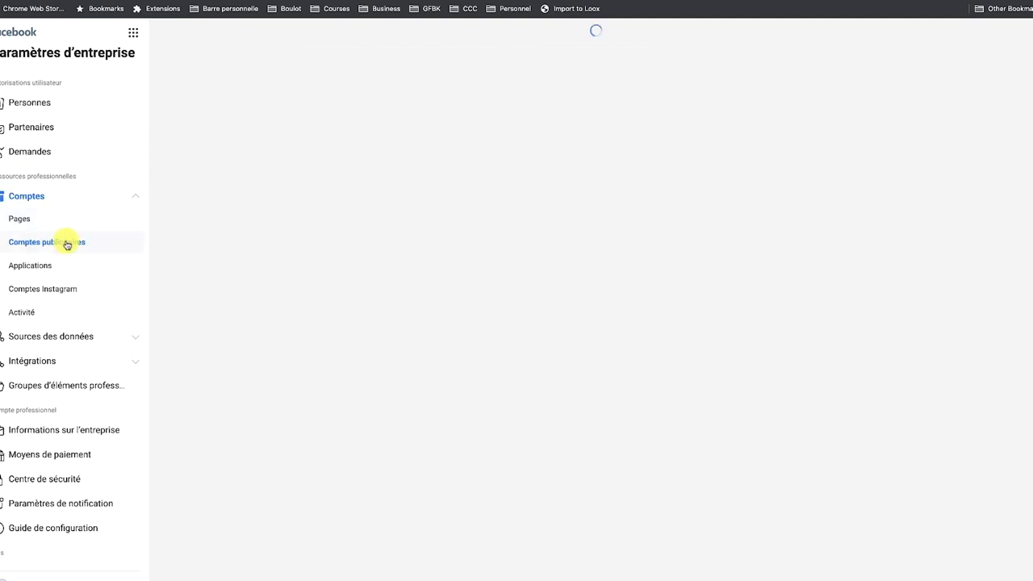
{"action": "left_click", "coordinate": [607, 296]}
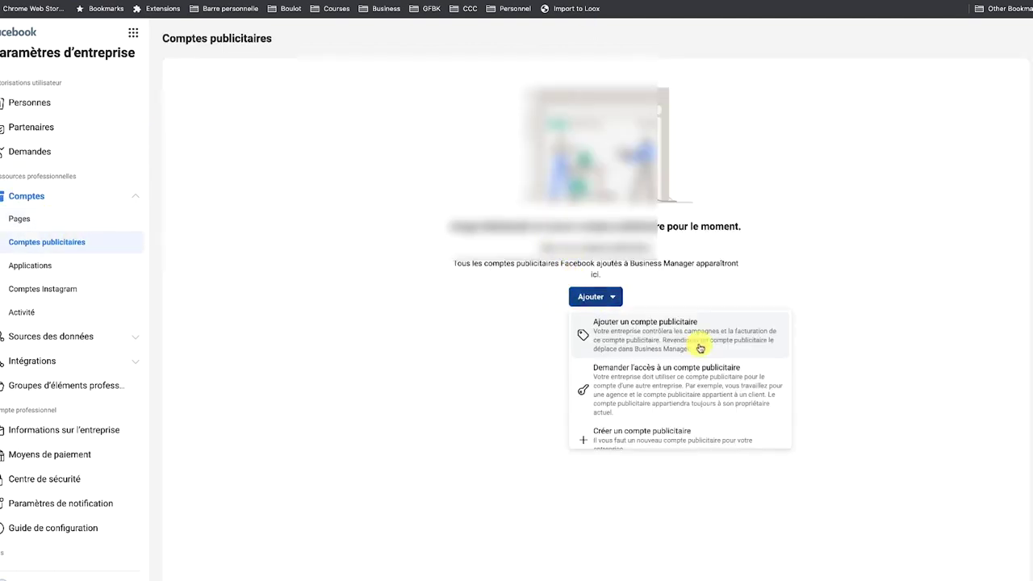
{"action": "scroll", "coordinate": [654, 404], "scroll_direction": "down", "scroll_amount": 1}
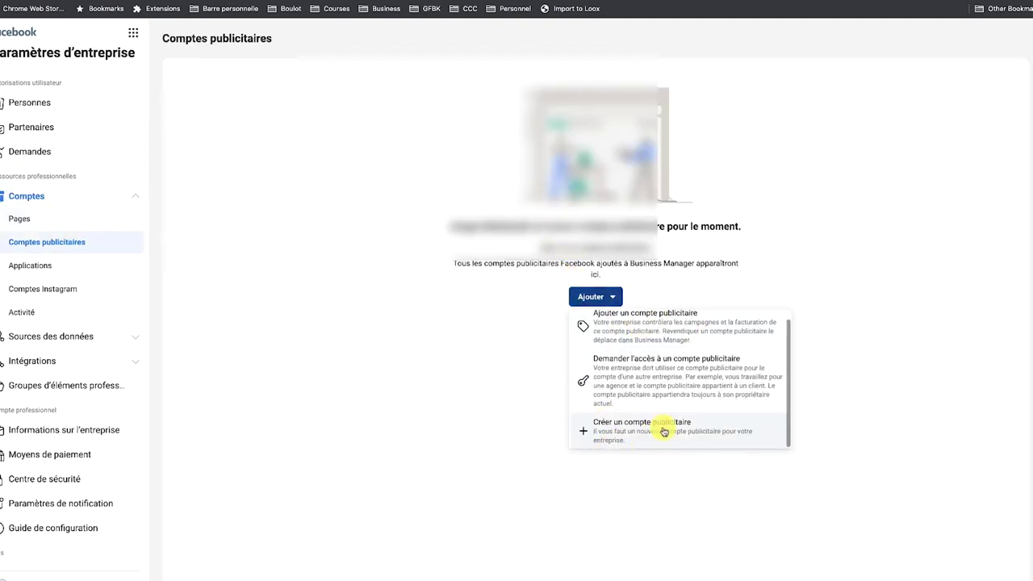
{"action": "left_click", "coordinate": [466, 461]}
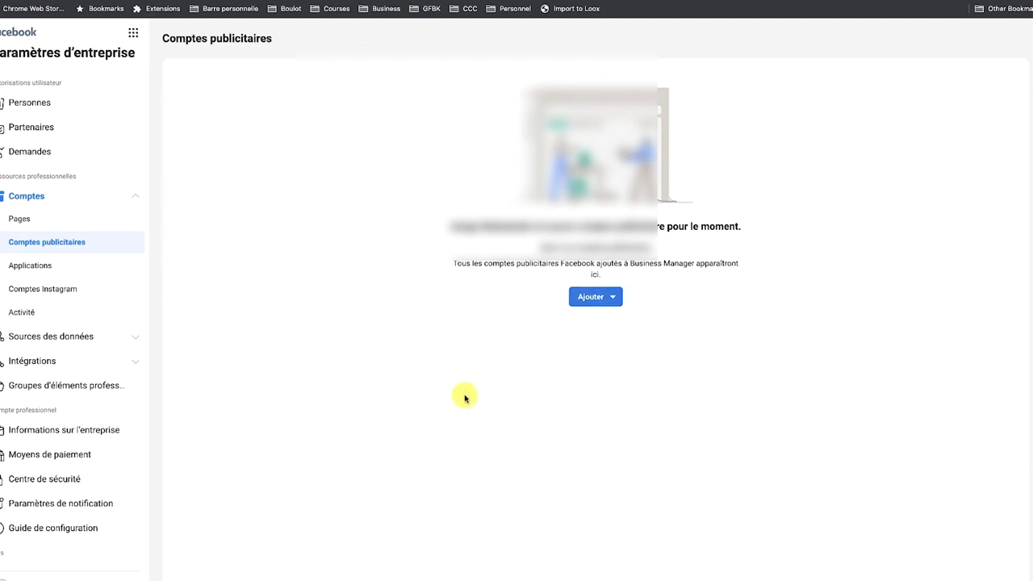
- View the Pages section, and the Pixels section under Sources des données
{"action": "left_click", "coordinate": [56, 221]}
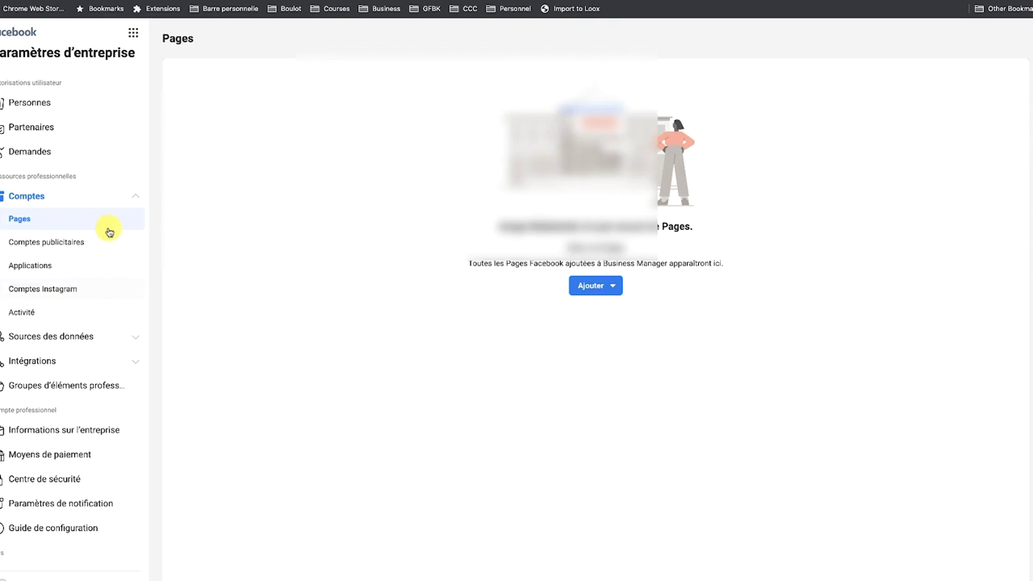
{"action": "scroll", "coordinate": [113, 242], "scroll_direction": "down", "scroll_amount": 1}
{"action": "left_click", "coordinate": [124, 295]}
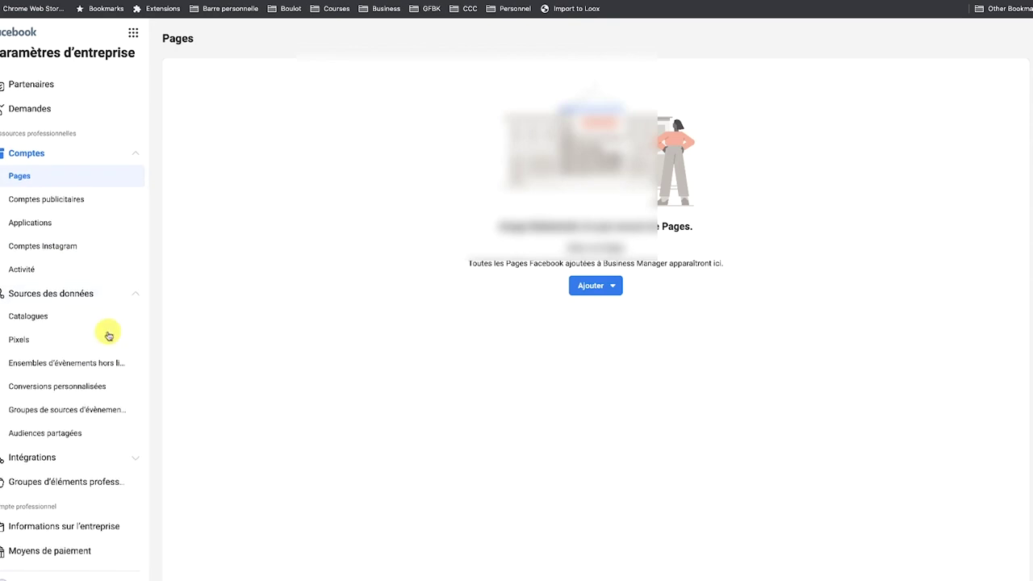
{"action": "scroll", "coordinate": [113, 322], "scroll_direction": "down", "scroll_amount": 1}
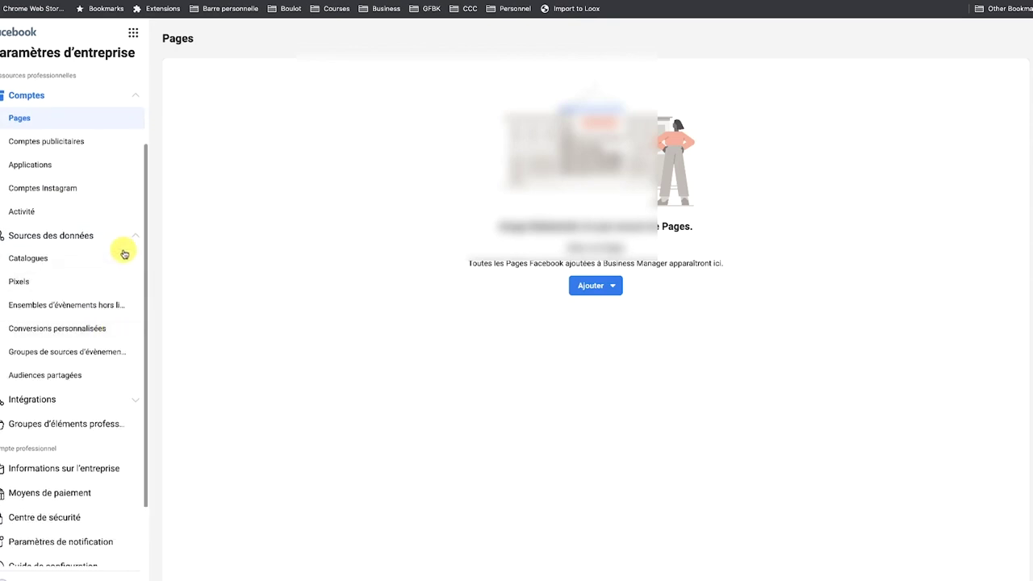
{"action": "left_click", "coordinate": [67, 285]}
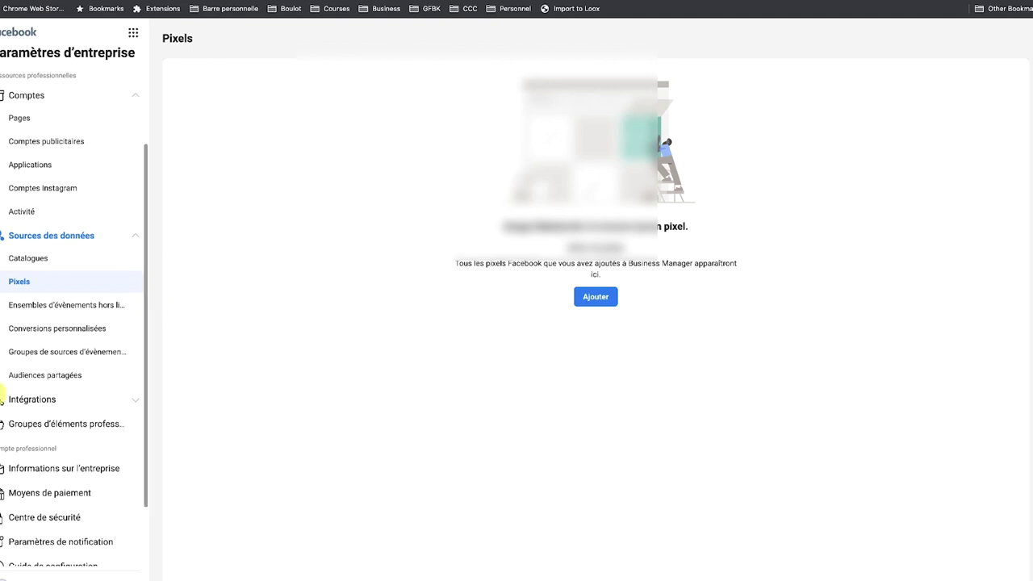
{"action": "left_click", "coordinate": [136, 235]}
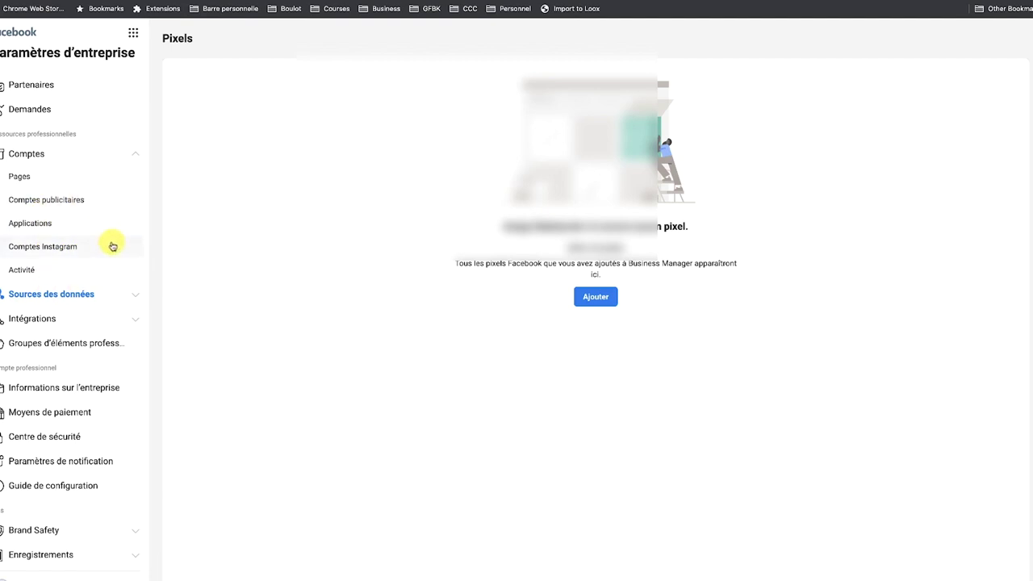
- Review Informations sur l'entreprise and the details of the business verification status
{"action": "left_click", "coordinate": [65, 390]}
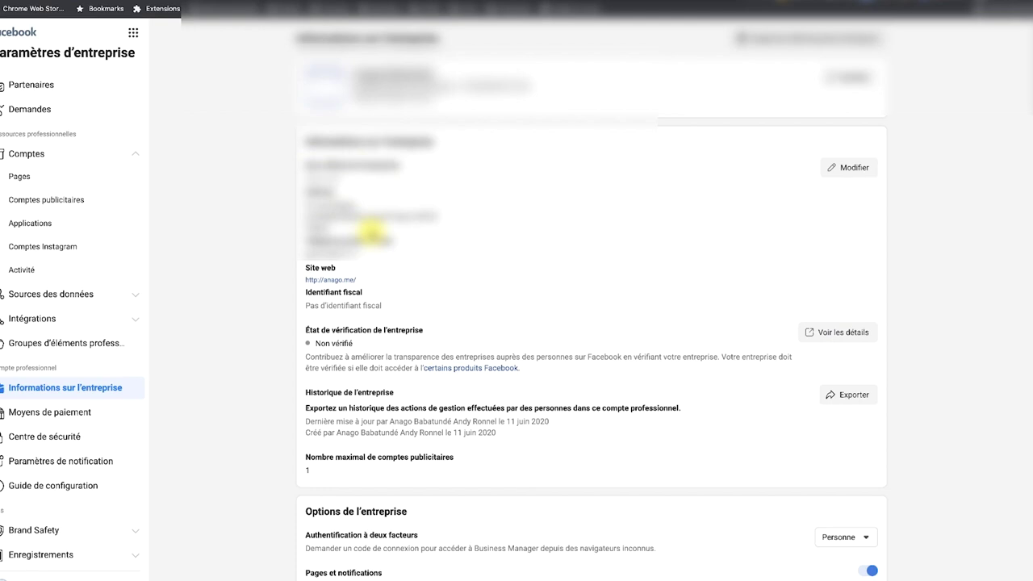
{"action": "scroll", "coordinate": [410, 311], "scroll_direction": "down", "scroll_amount": 2}
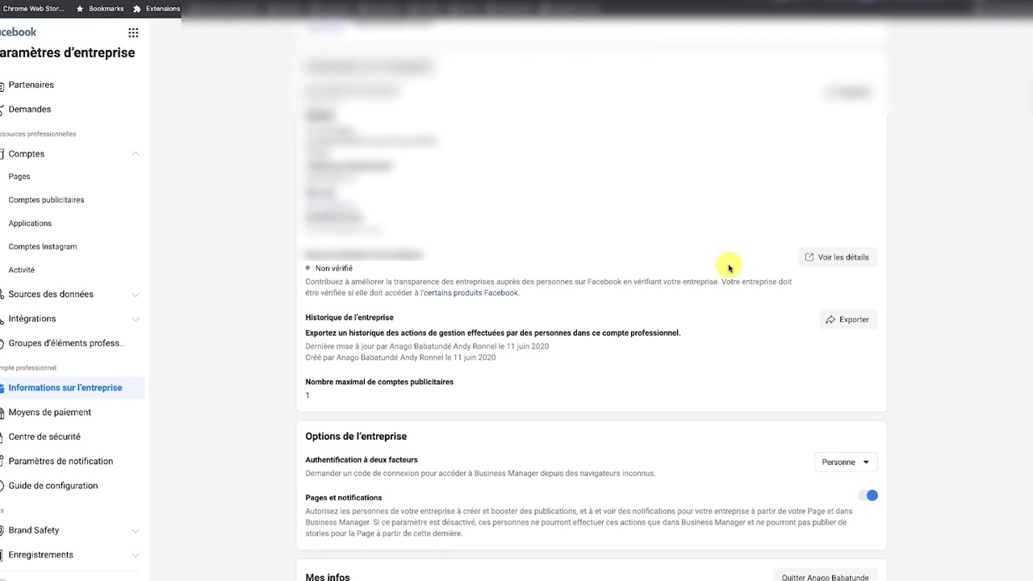
{"action": "left_click", "coordinate": [838, 259]}
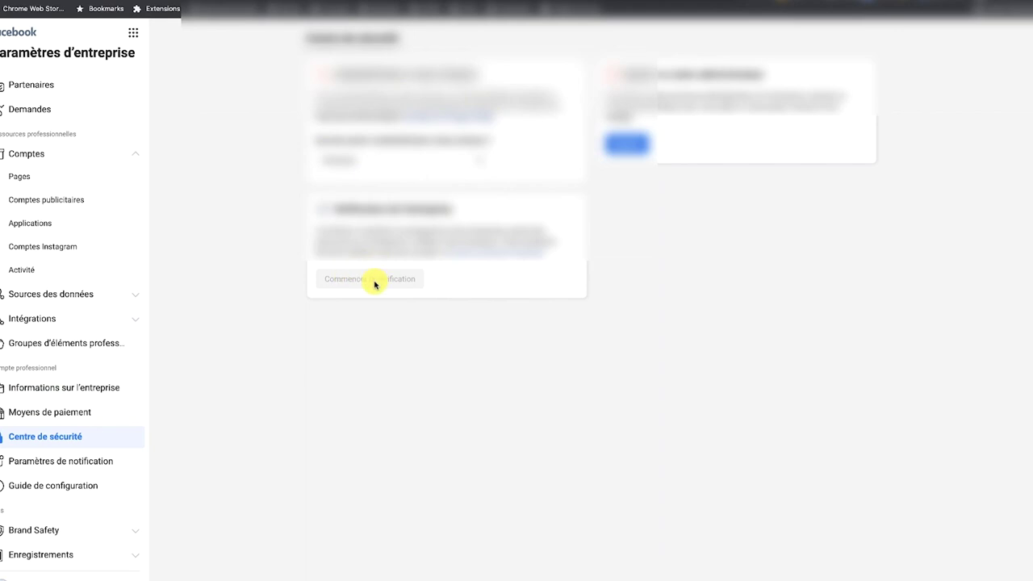
{"action": "scroll", "coordinate": [374, 284], "scroll_direction": "left", "scroll_amount": 5}
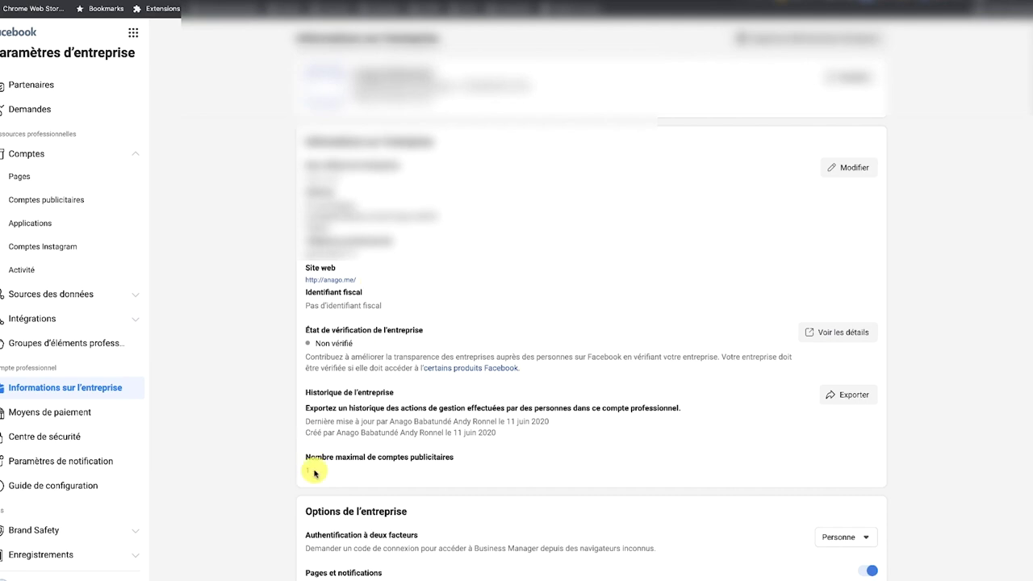
- Check the maximum number of ad accounts in the business information and reopen the verification details
{"action": "scroll", "coordinate": [283, 473], "scroll_direction": "down", "scroll_amount": 2}
{"action": "triple_click", "coordinate": [334, 371]}
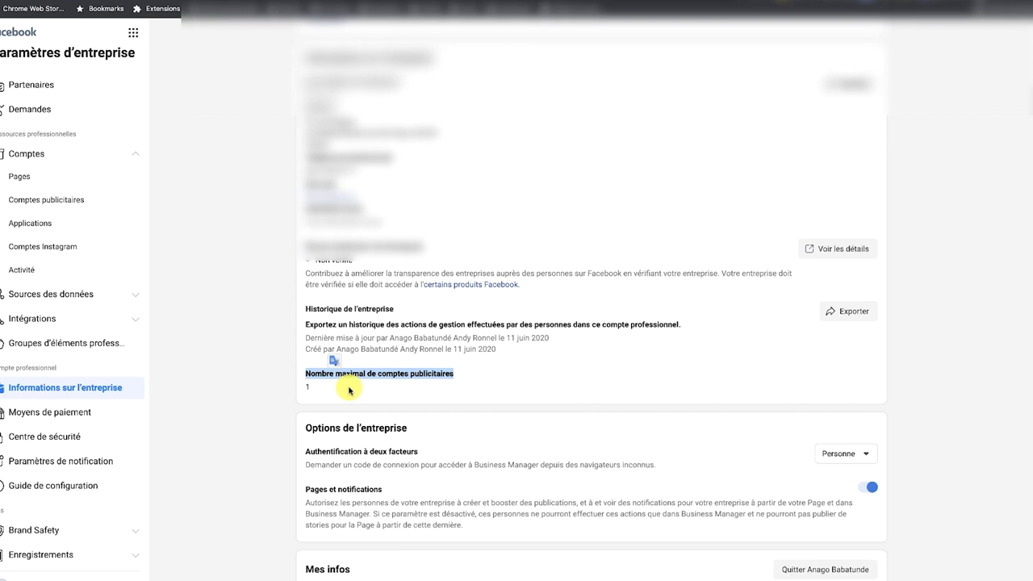
{"action": "left_click", "coordinate": [828, 251]}
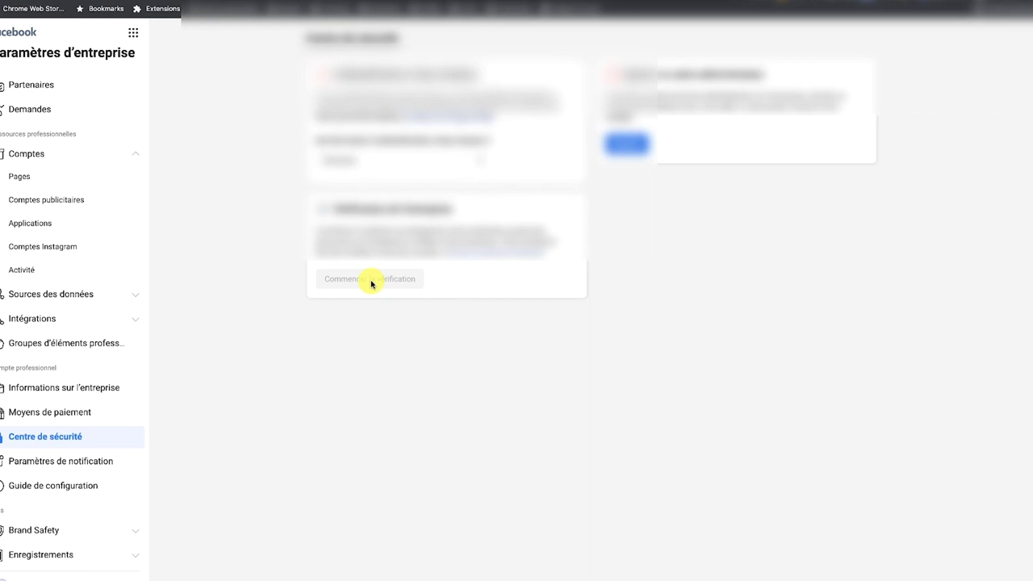
- Return to Informations sur l'entreprise to review the business options, and open Moyens de paiement
{"action": "left_click", "coordinate": [91, 390]}
{"action": "scroll", "coordinate": [334, 468], "scroll_direction": "down", "scroll_amount": 1}
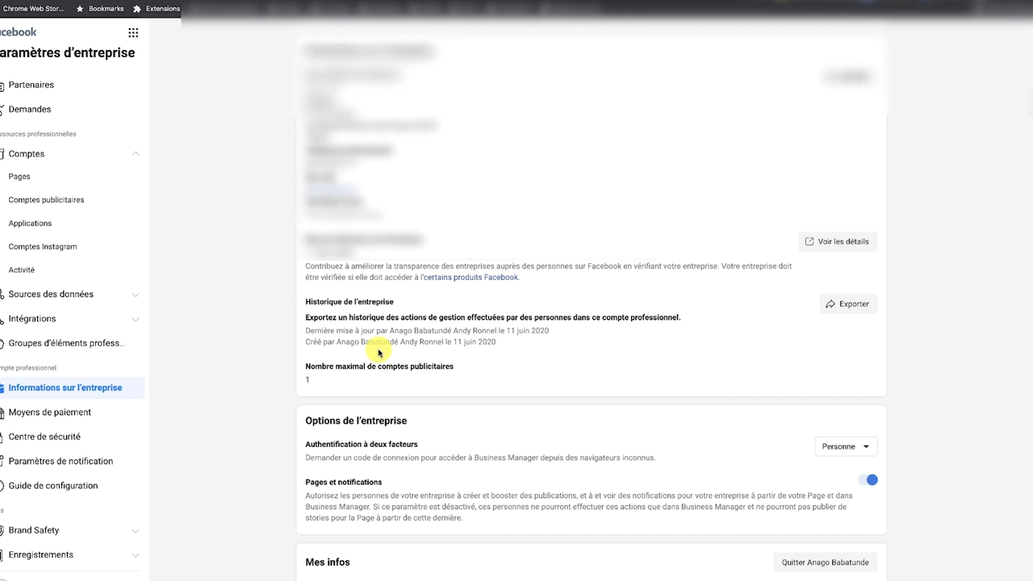
{"action": "scroll", "coordinate": [379, 353], "scroll_direction": "down", "scroll_amount": 2}
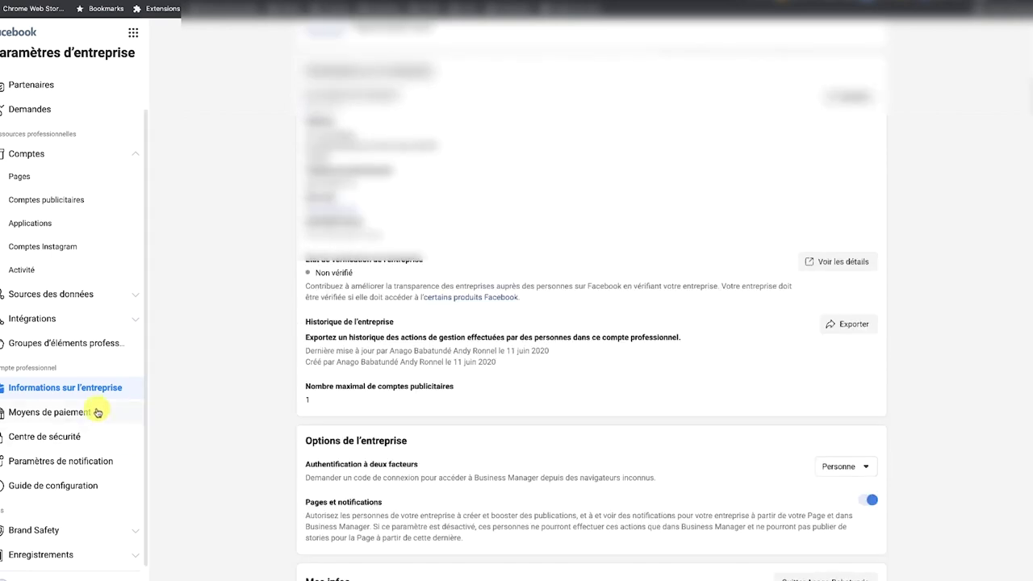
{"action": "left_click", "coordinate": [66, 412]}
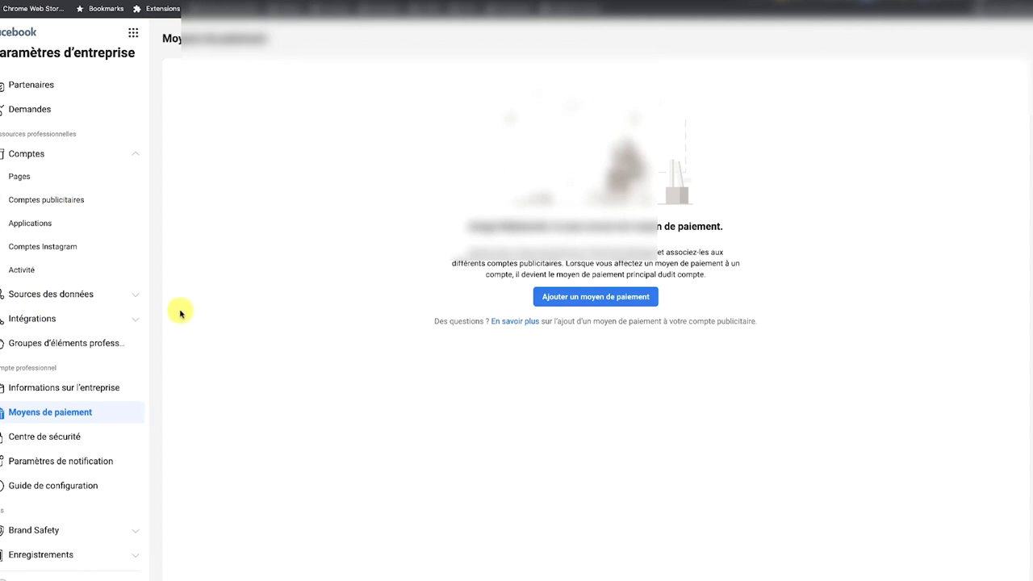
- Examine the form for creating an ad account, including its time zone and currency fields, and cancel it
{"action": "left_click", "coordinate": [78, 197]}
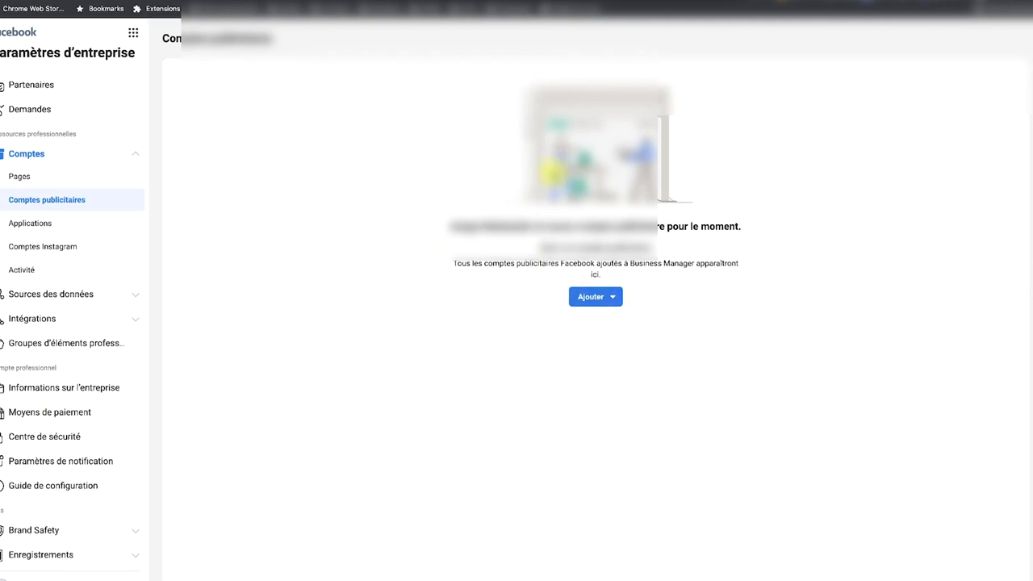
{"action": "left_click", "coordinate": [609, 296]}
{"action": "left_click", "coordinate": [652, 437]}
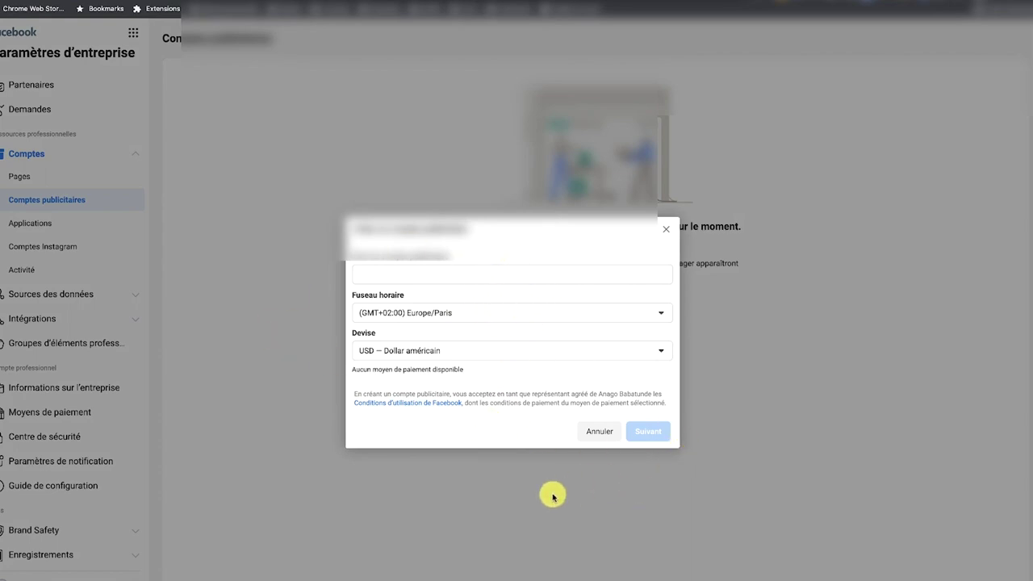
{"action": "left_click", "coordinate": [595, 432]}
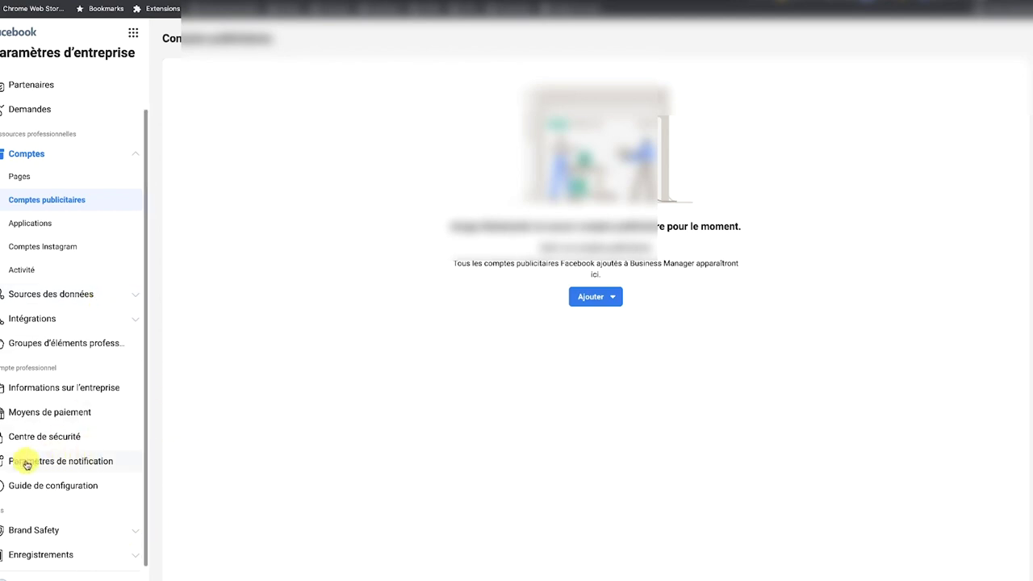
- Open Centre de sécurité in the business settings
{"action": "left_click", "coordinate": [58, 436]}
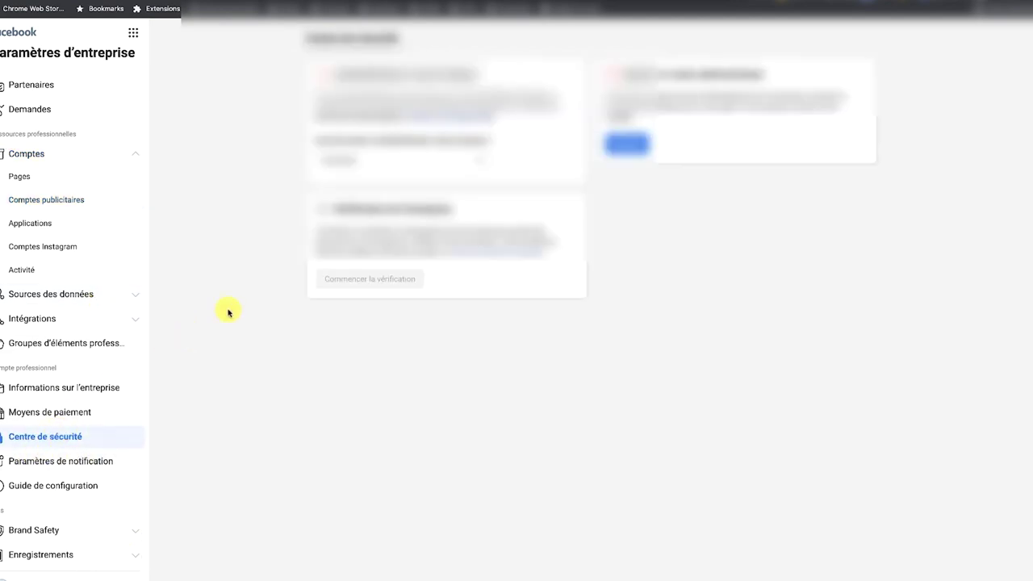
- Reopen Informations sur l'entreprise, expand Sources des données and open Pixels
{"action": "left_click", "coordinate": [70, 388]}
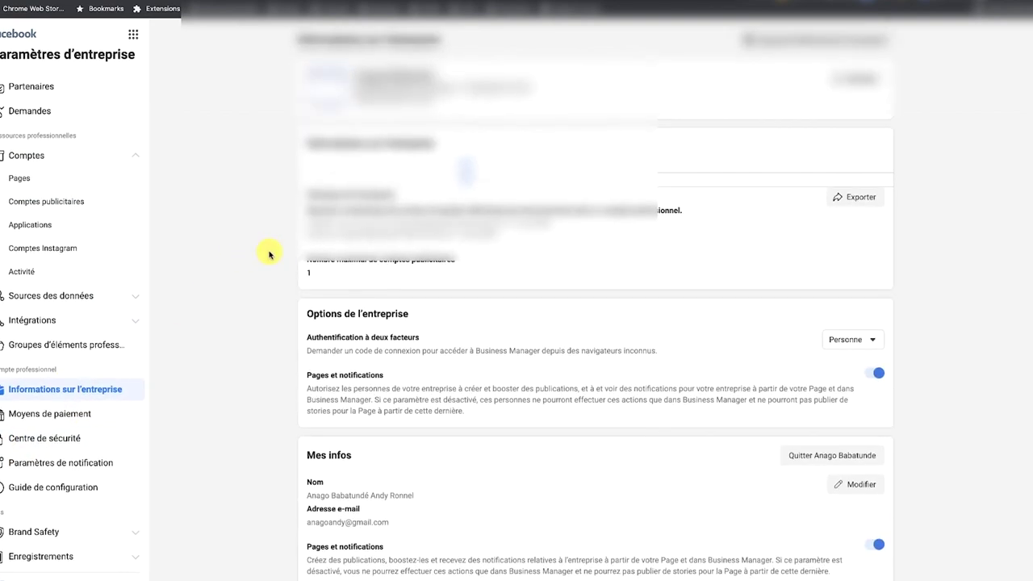
{"action": "left_click", "coordinate": [62, 292]}
{"action": "scroll", "coordinate": [62, 287], "scroll_direction": "down", "scroll_amount": 1}
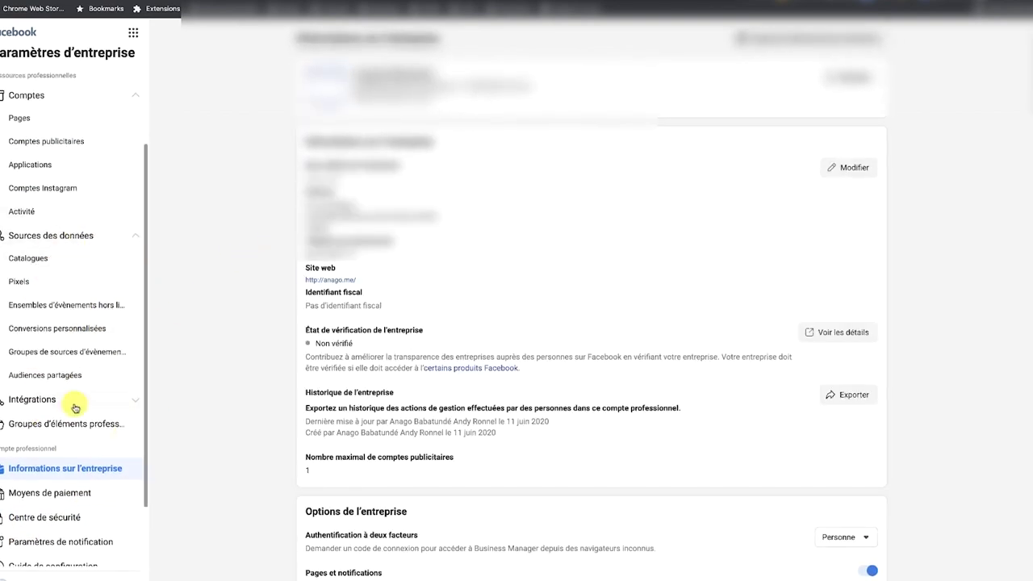
{"action": "scroll", "coordinate": [86, 270], "scroll_direction": "up", "scroll_amount": 1}
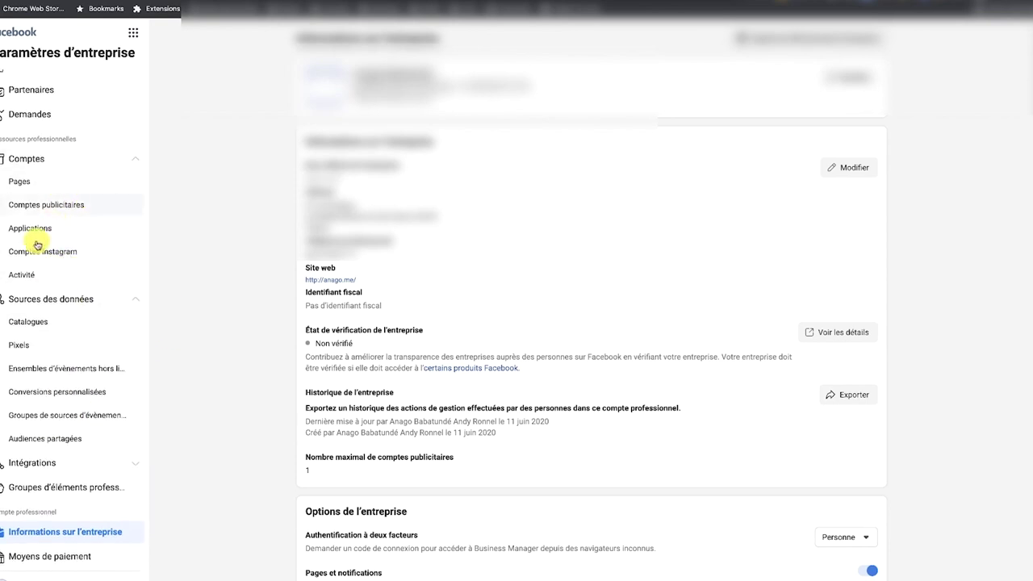
{"action": "left_click", "coordinate": [73, 346]}
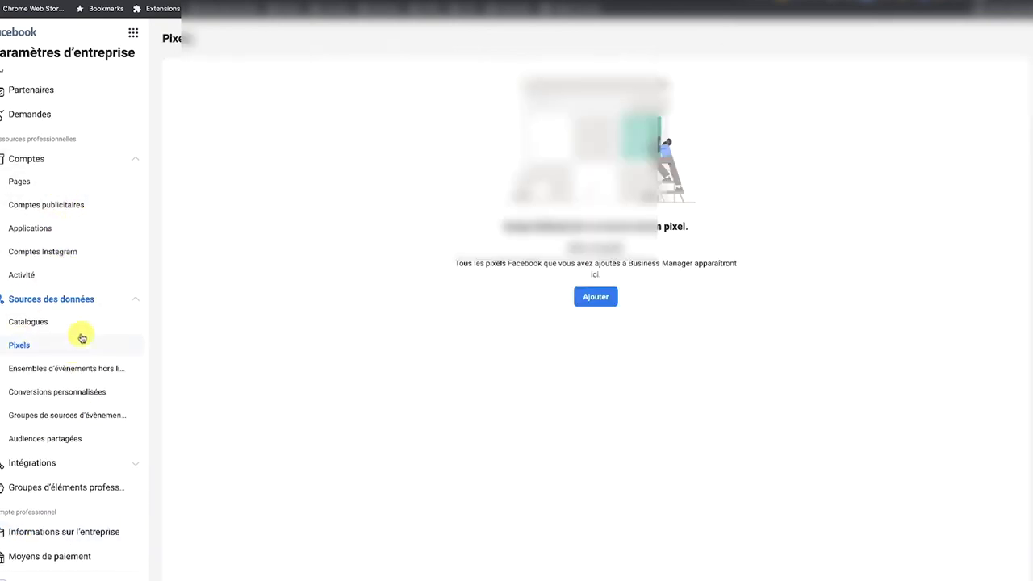
- View the Comptes publicitaires page and the Personnes page in the business settings
{"action": "left_click", "coordinate": [100, 202]}
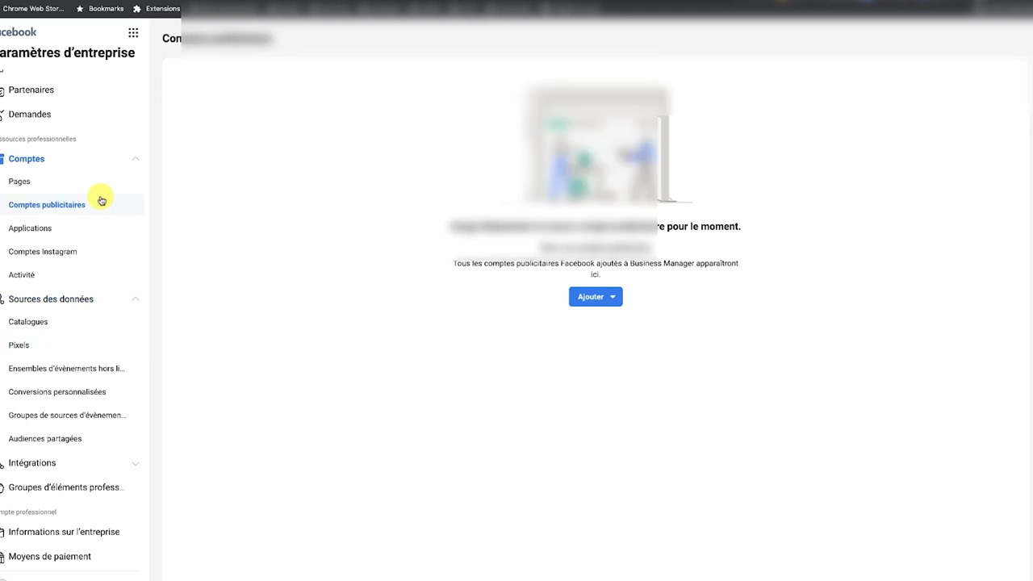
{"action": "scroll", "coordinate": [101, 201], "scroll_direction": "up", "scroll_amount": 1}
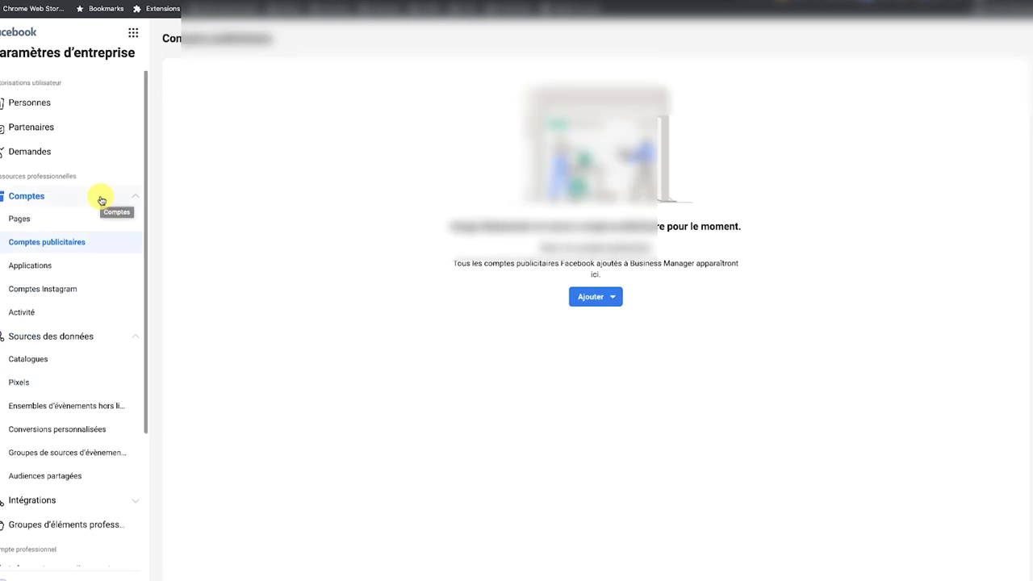
{"action": "left_click", "coordinate": [85, 96]}
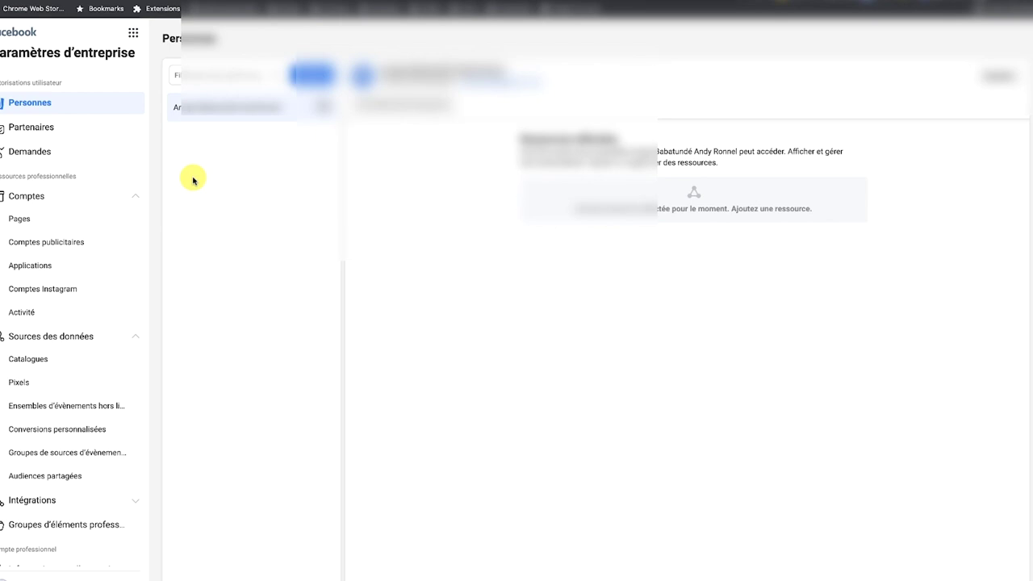
- Return to Informations sur l'entreprise and review the verification status, the maximum number of ad accounts and the business options
{"action": "scroll", "coordinate": [81, 373], "scroll_direction": "down", "scroll_amount": 3}
{"action": "scroll", "coordinate": [82, 374], "scroll_direction": "up", "scroll_amount": 2}
{"action": "scroll", "coordinate": [82, 374], "scroll_direction": "down", "scroll_amount": 2}
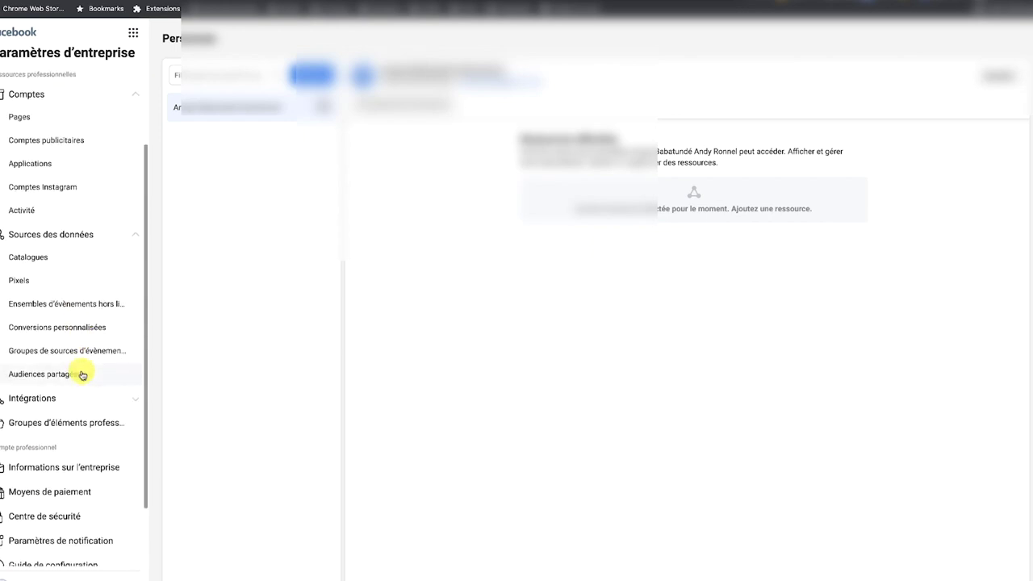
{"action": "scroll", "coordinate": [83, 411], "scroll_direction": "down", "scroll_amount": 1}
{"action": "left_click", "coordinate": [80, 392]}
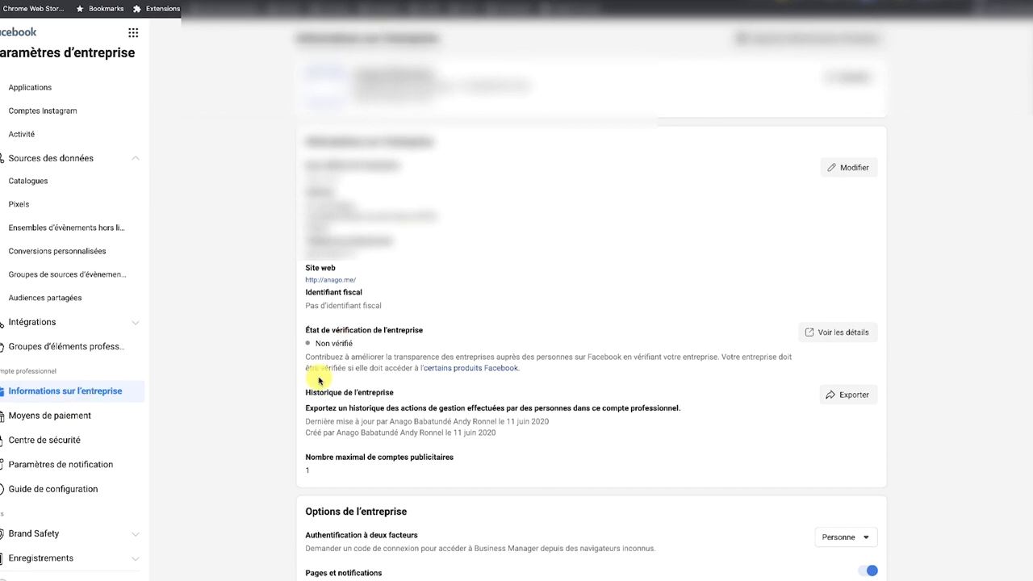
{"action": "scroll", "coordinate": [316, 380], "scroll_direction": "down", "scroll_amount": 2}
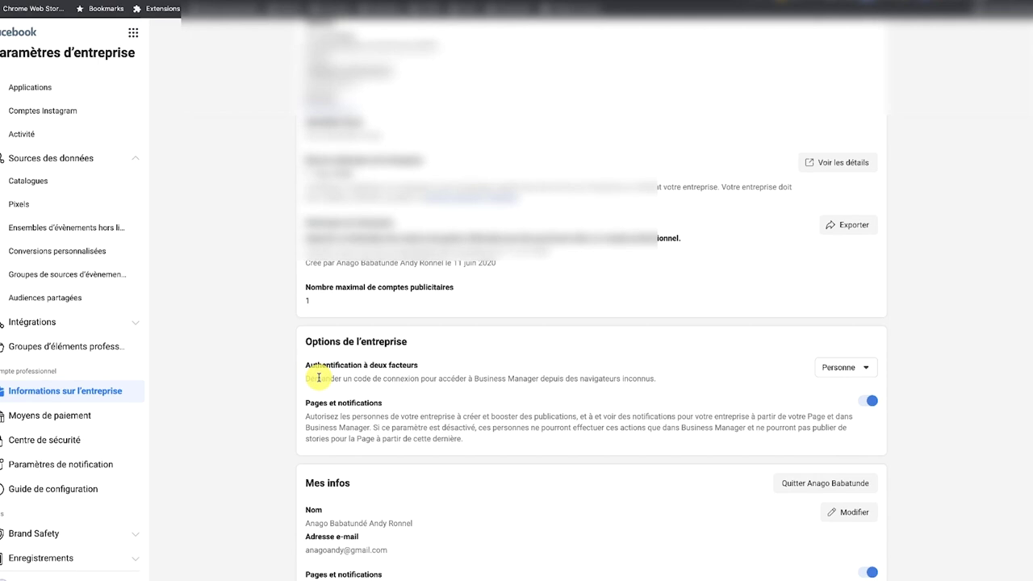
{"action": "scroll", "coordinate": [319, 377], "scroll_direction": "up", "scroll_amount": 2}
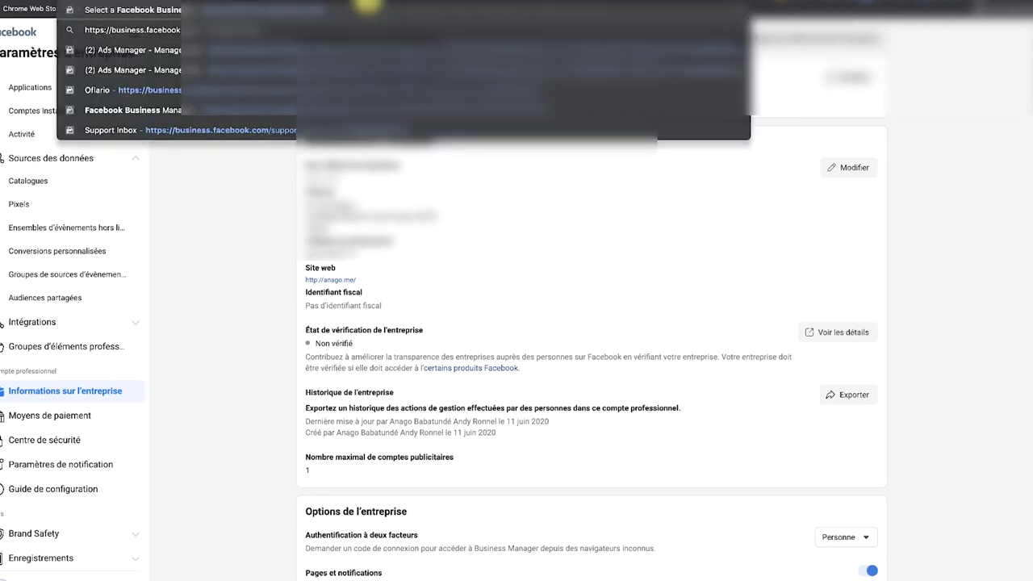
- Go from the business selection page to the Business Manager home page, and switch to the diagram of Business Manager accounts
{"action": "left_click", "coordinate": [368, 6]}
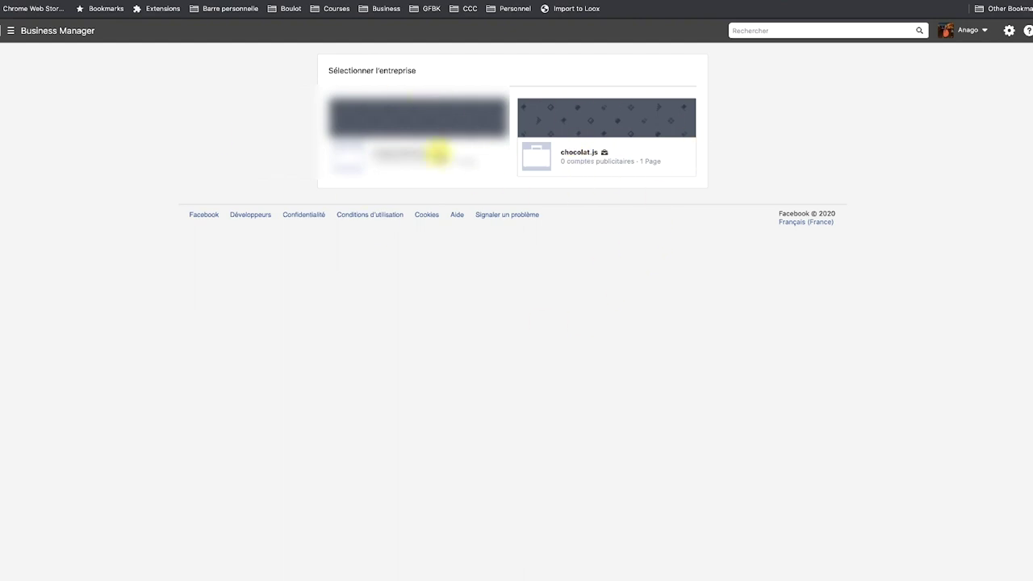
{"action": "left_click", "coordinate": [977, 31]}
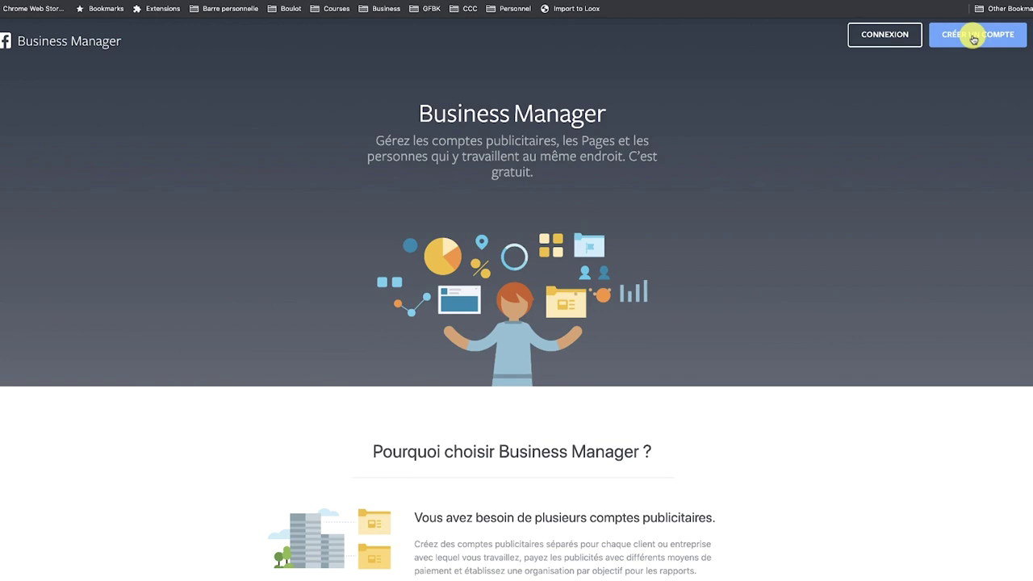
{"action": "key", "text": "ctrl+Left"}
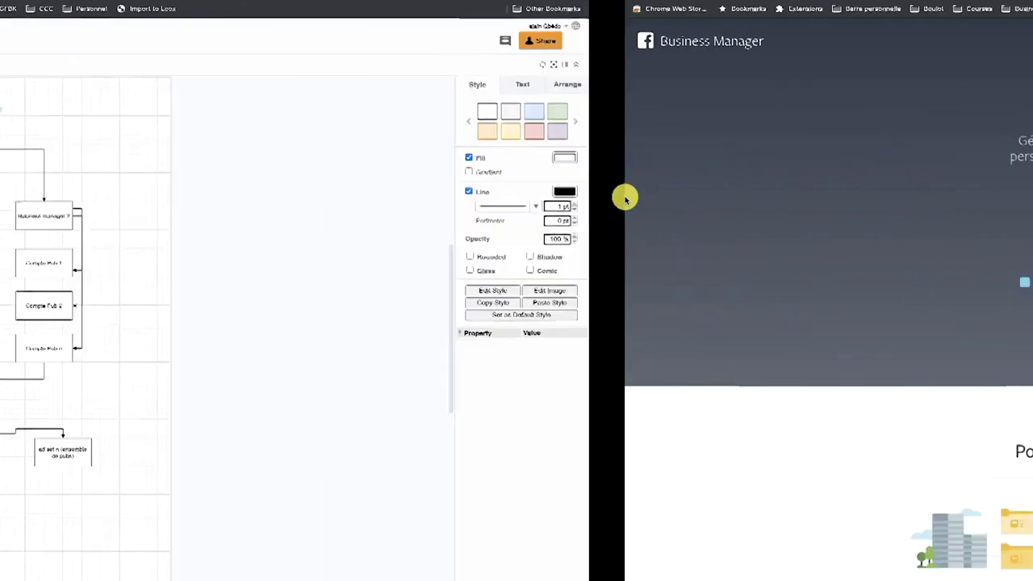